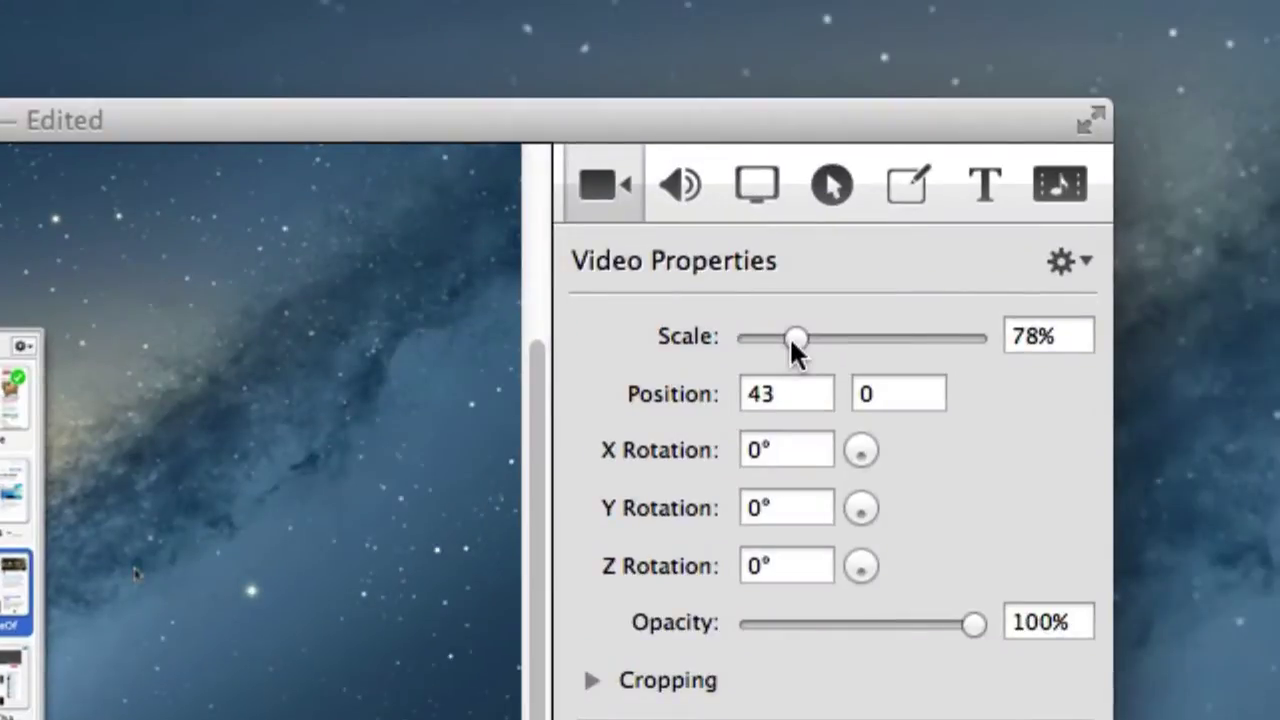
- Zoom the clip to 216% at position -285, -538, framed on the Gmail unsubscribe article
{"action": "left_click_drag", "start_coordinate": [789, 336], "coordinate": [855, 332]}
{"action": "left_click_drag", "start_coordinate": [935, 303], "coordinate": [950, 304]}
{"action": "left_click_drag", "start_coordinate": [808, 257], "coordinate": [1069, 455]}
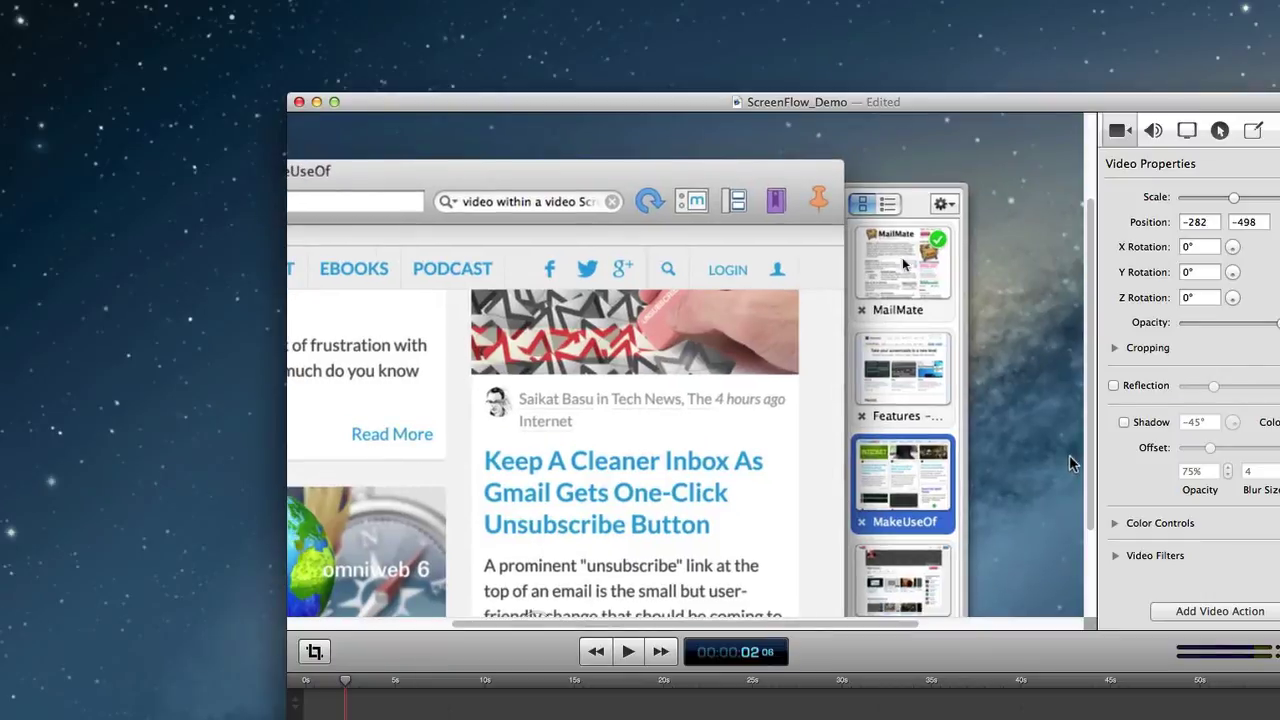
{"action": "left_click_drag", "start_coordinate": [1235, 200], "coordinate": [1239, 200]}
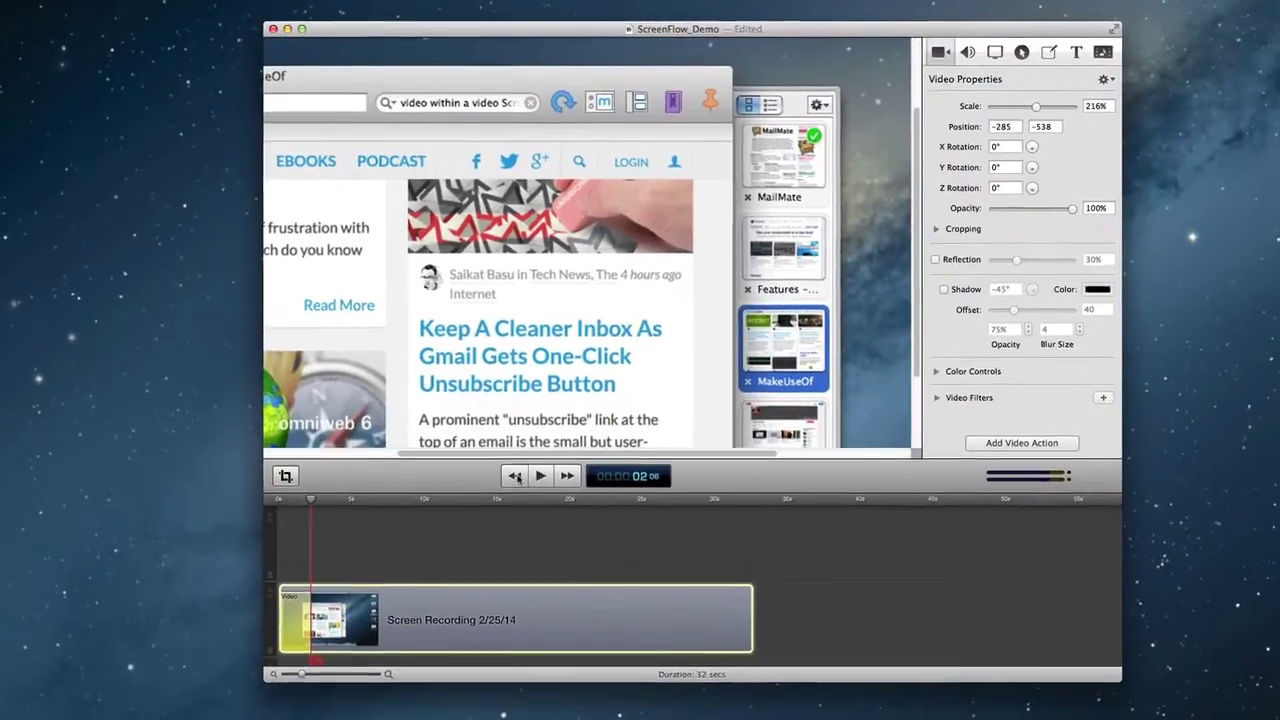
{"action": "left_click", "coordinate": [578, 613]}
- Preview the zoom, then stretch the clip's zoom action to about 9.4 seconds
{"action": "left_click", "coordinate": [537, 469]}
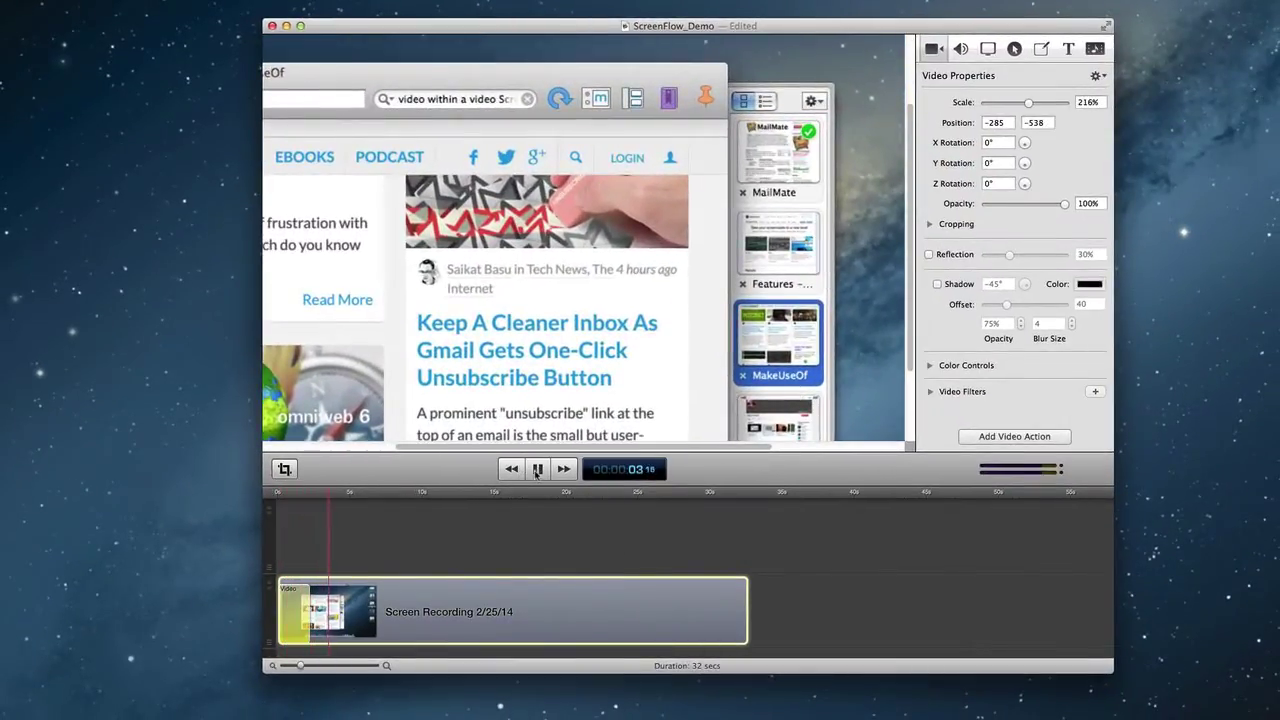
{"action": "left_click", "coordinate": [537, 469]}
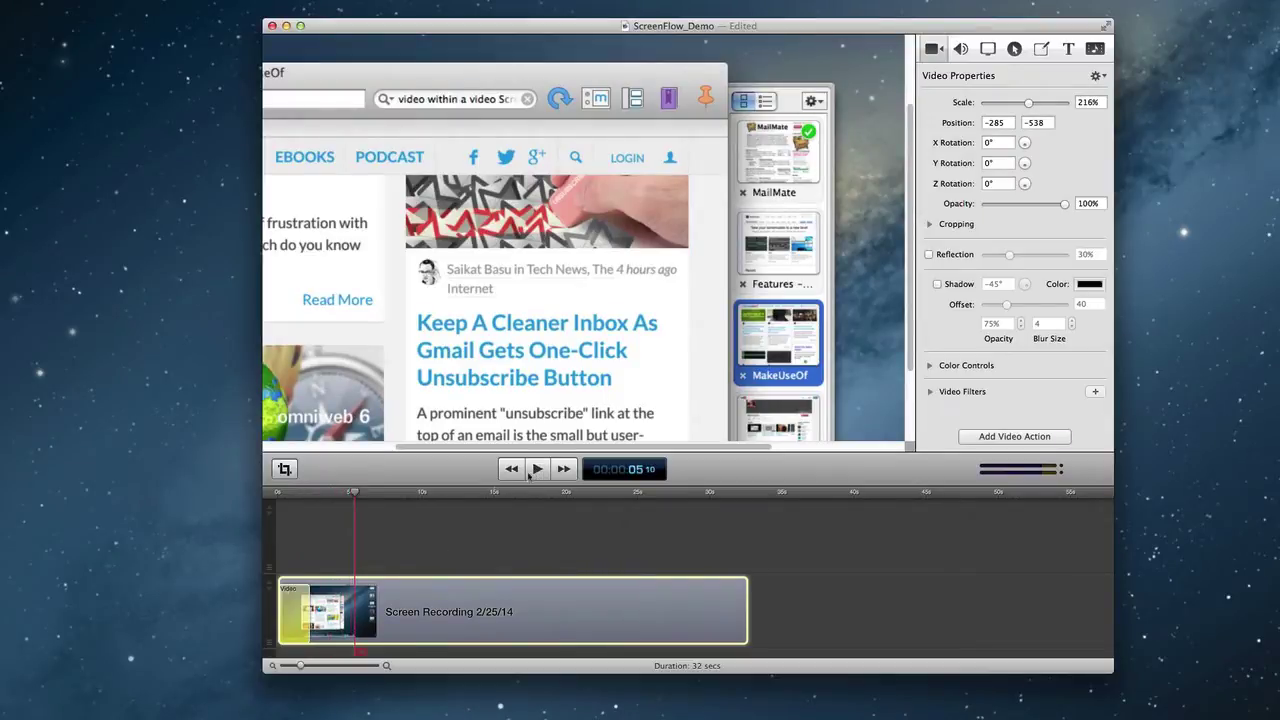
{"action": "left_click", "coordinate": [312, 613]}
{"action": "mouse_move", "coordinate": [310, 610]}
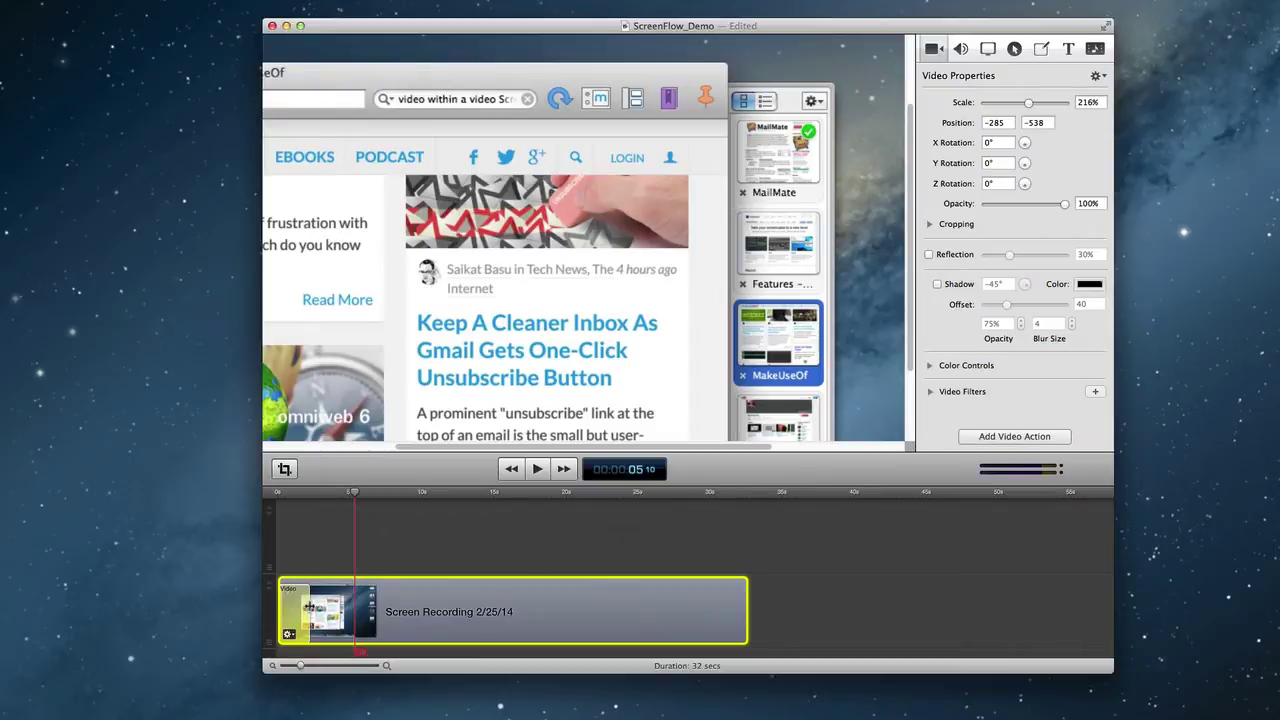
{"action": "left_click_drag", "start_coordinate": [310, 610], "coordinate": [412, 607]}
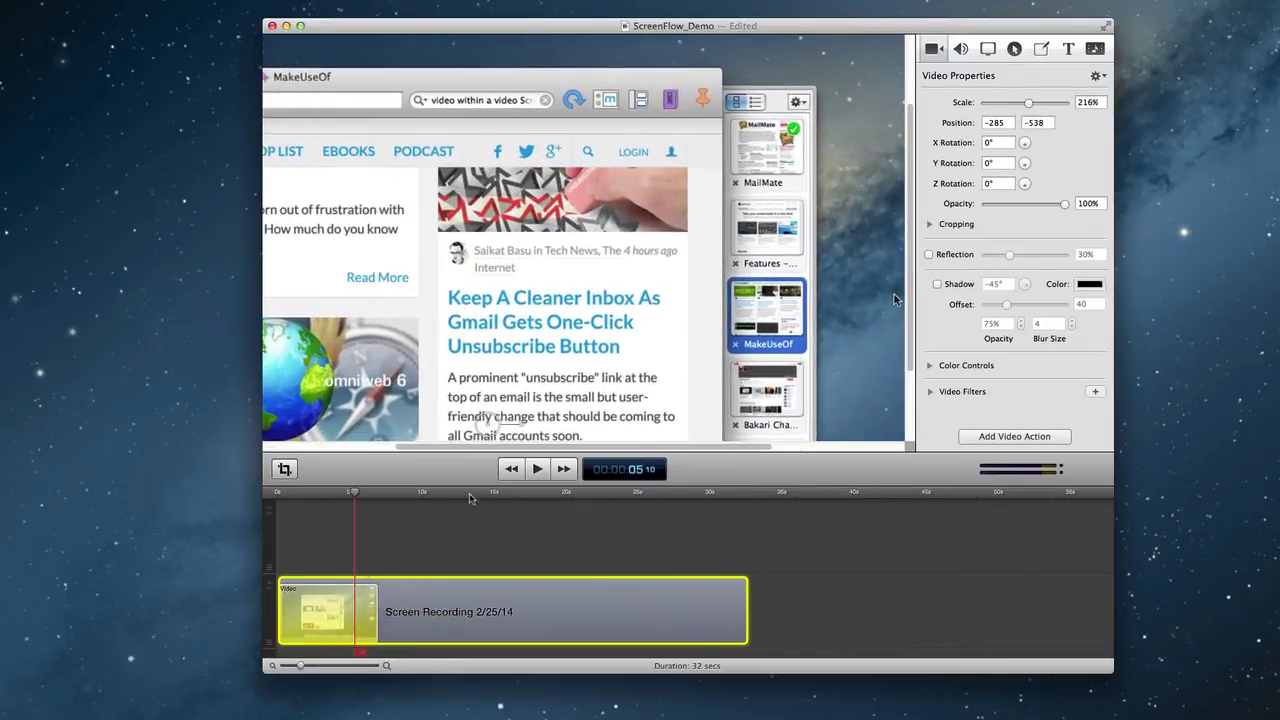
- Replay the lengthened zoom from the start of the project
{"action": "left_click", "coordinate": [518, 474]}
{"action": "left_click", "coordinate": [536, 472]}
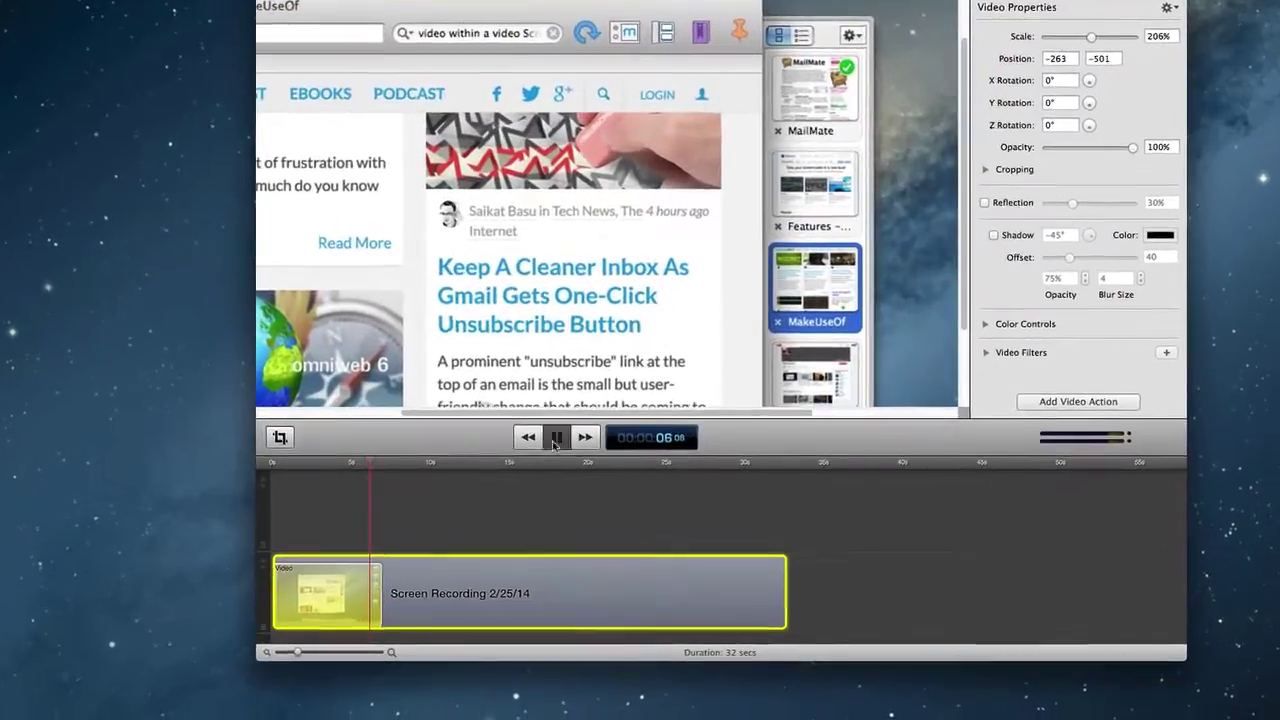
{"action": "left_click", "coordinate": [556, 437]}
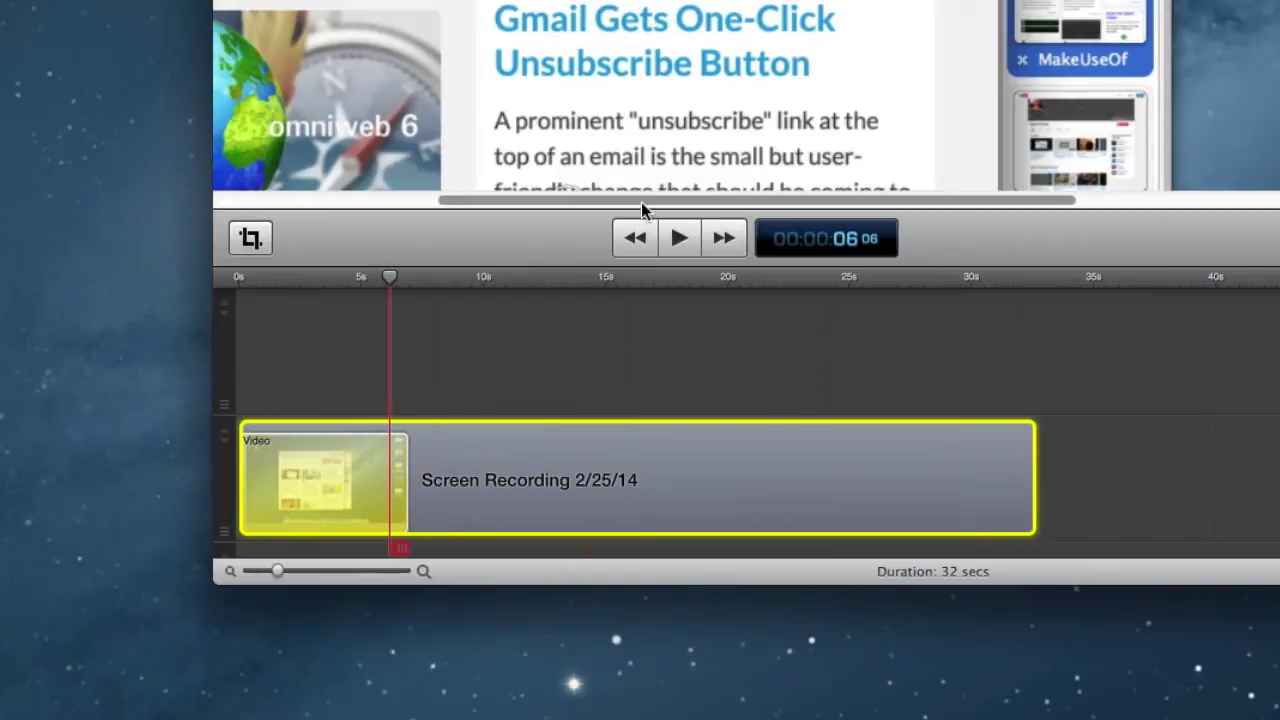
{"action": "mouse_move", "coordinate": [467, 519]}
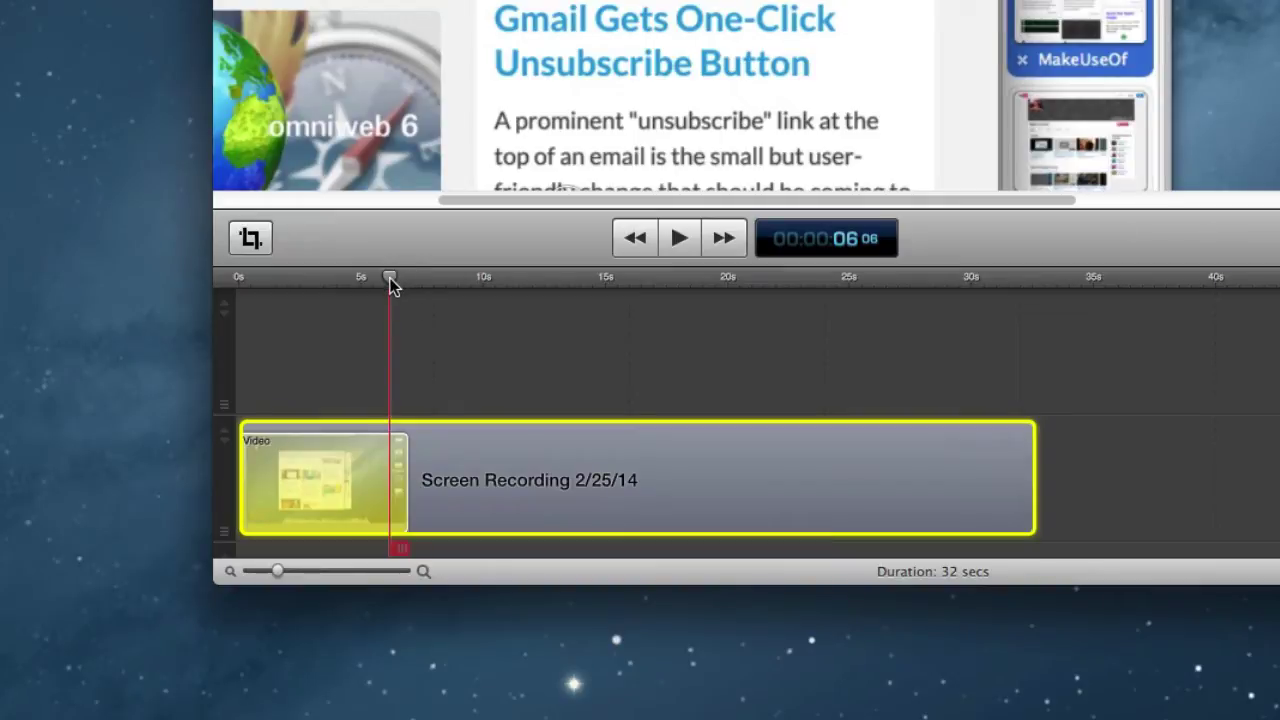
{"action": "left_click_drag", "start_coordinate": [392, 277], "coordinate": [520, 280]}
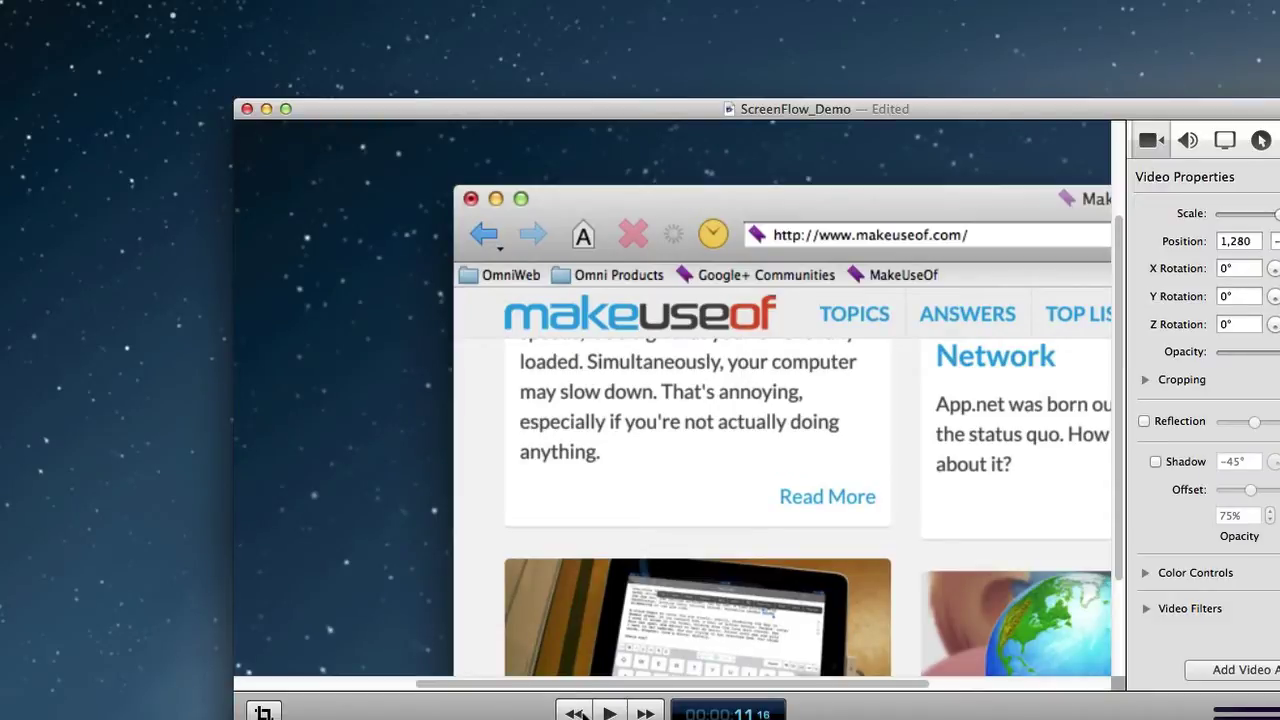
{"action": "left_click", "coordinate": [575, 713]}
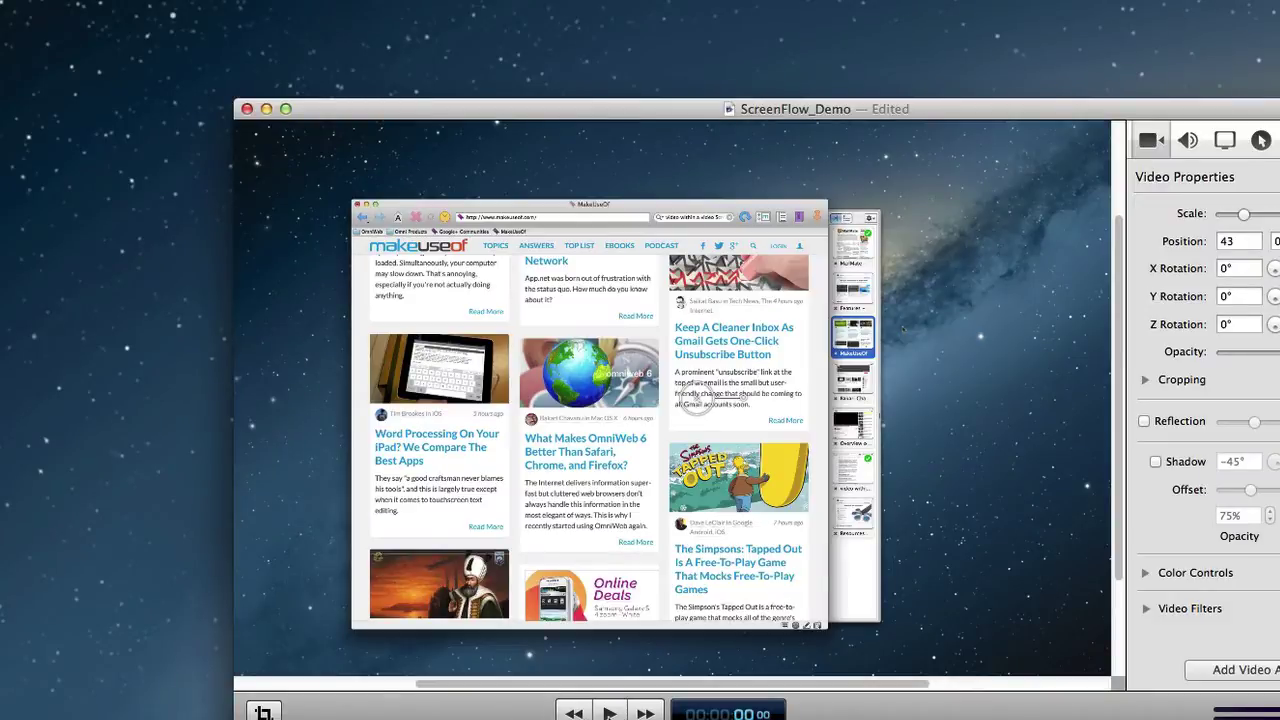
{"action": "key", "text": "space"}
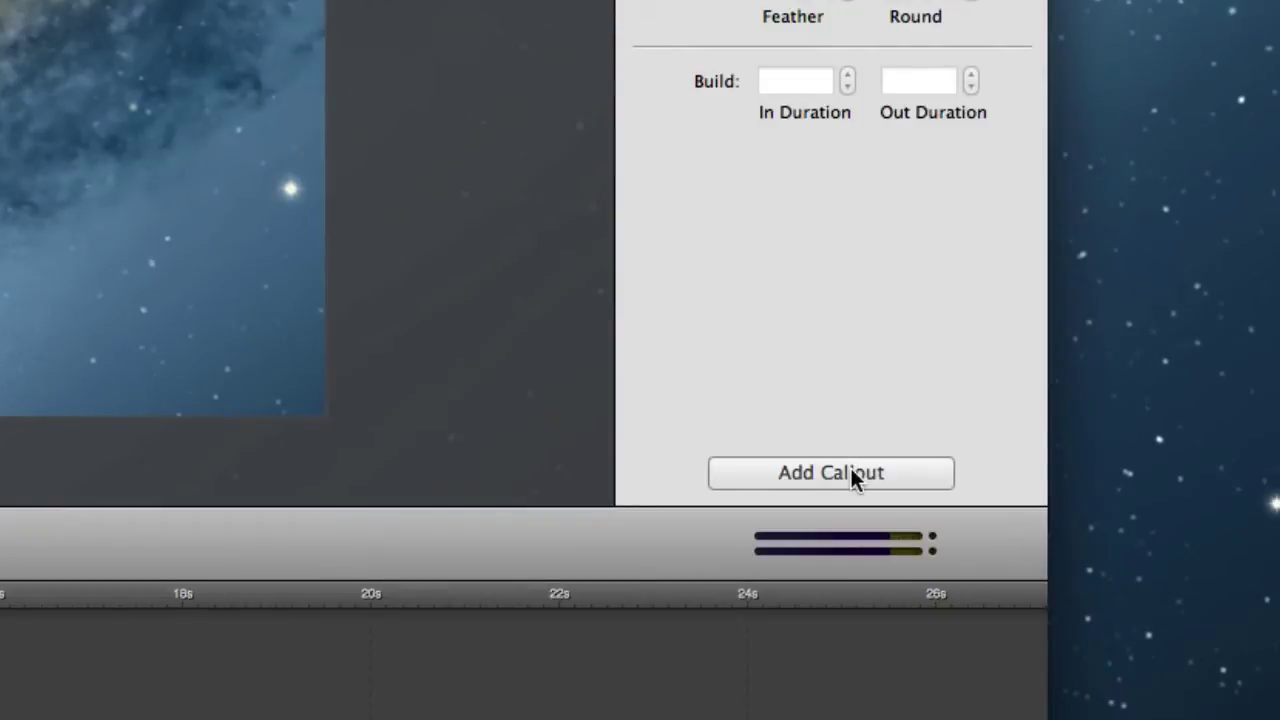
- Add a callout that spotlights the mouse cursor and dims the rest of the screen
{"action": "left_click", "coordinate": [850, 475]}
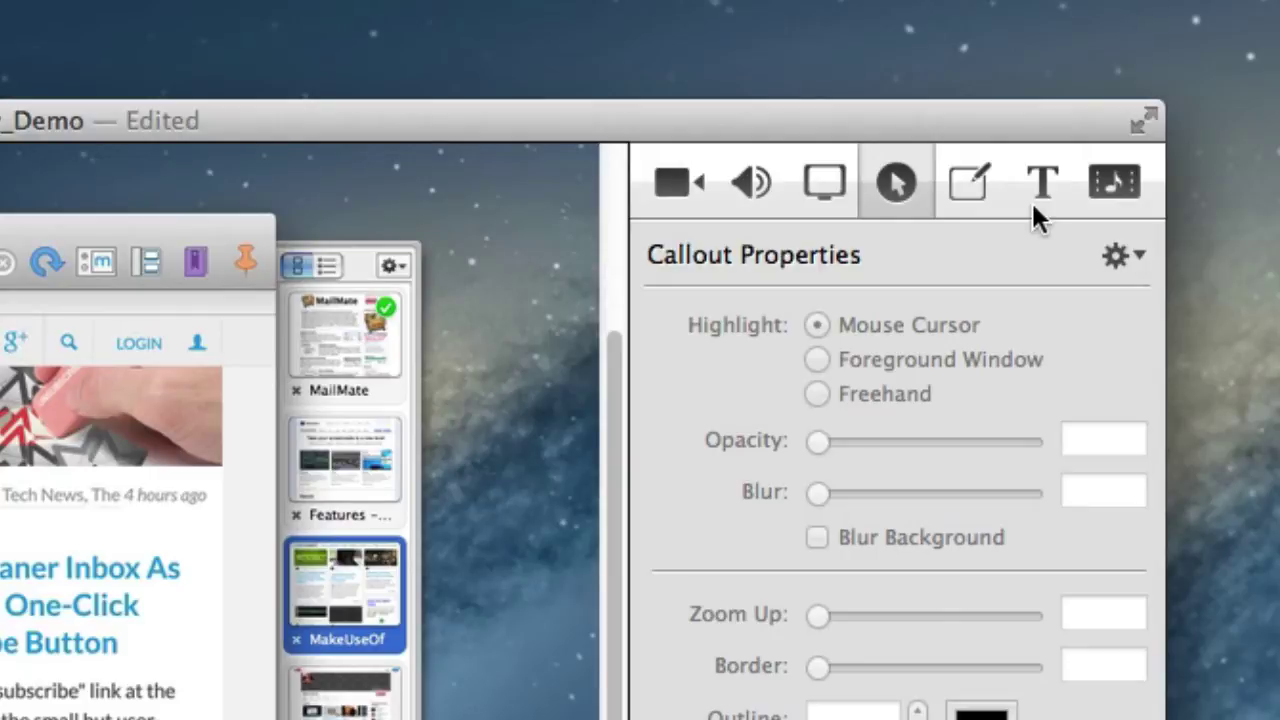
- Insert a text box over the recording and replace its placeholder with 'MakeUseOf'
{"action": "left_click", "coordinate": [1036, 185]}
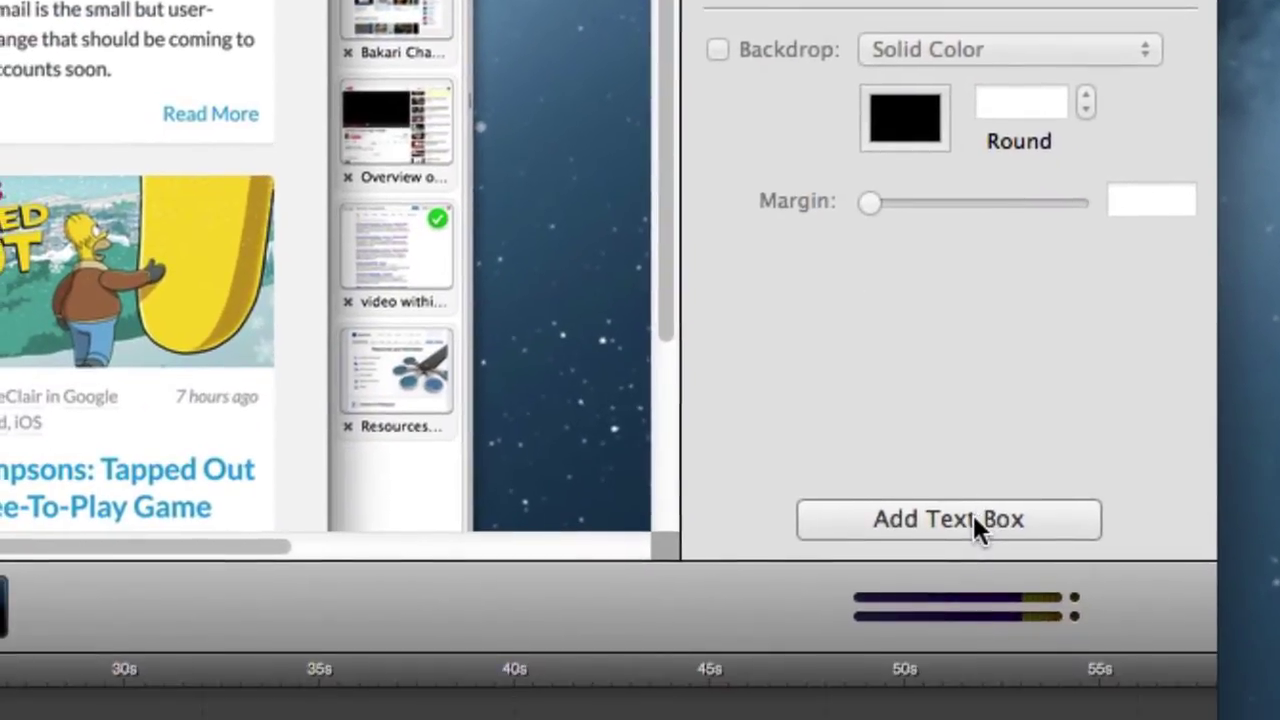
{"action": "left_click", "coordinate": [972, 512]}
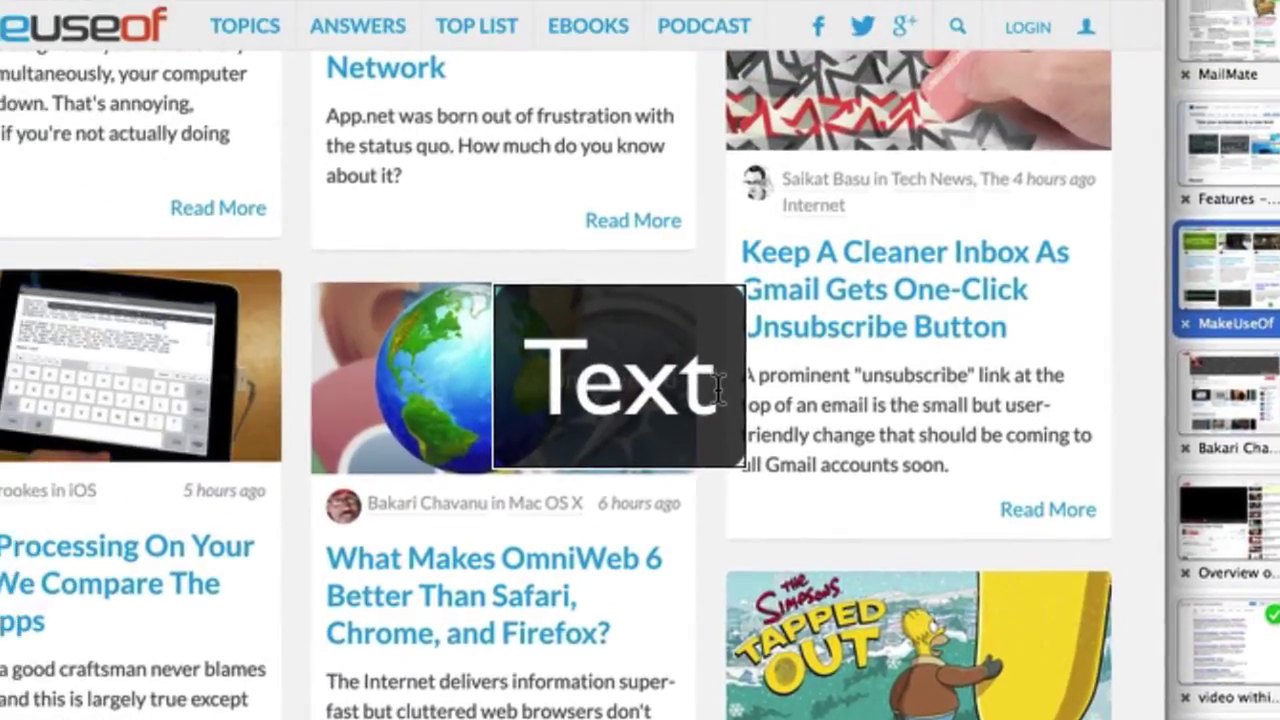
{"action": "double_click", "coordinate": [313, 196]}
{"action": "type", "text": "T"}
{"action": "key", "text": "BackSpace"}
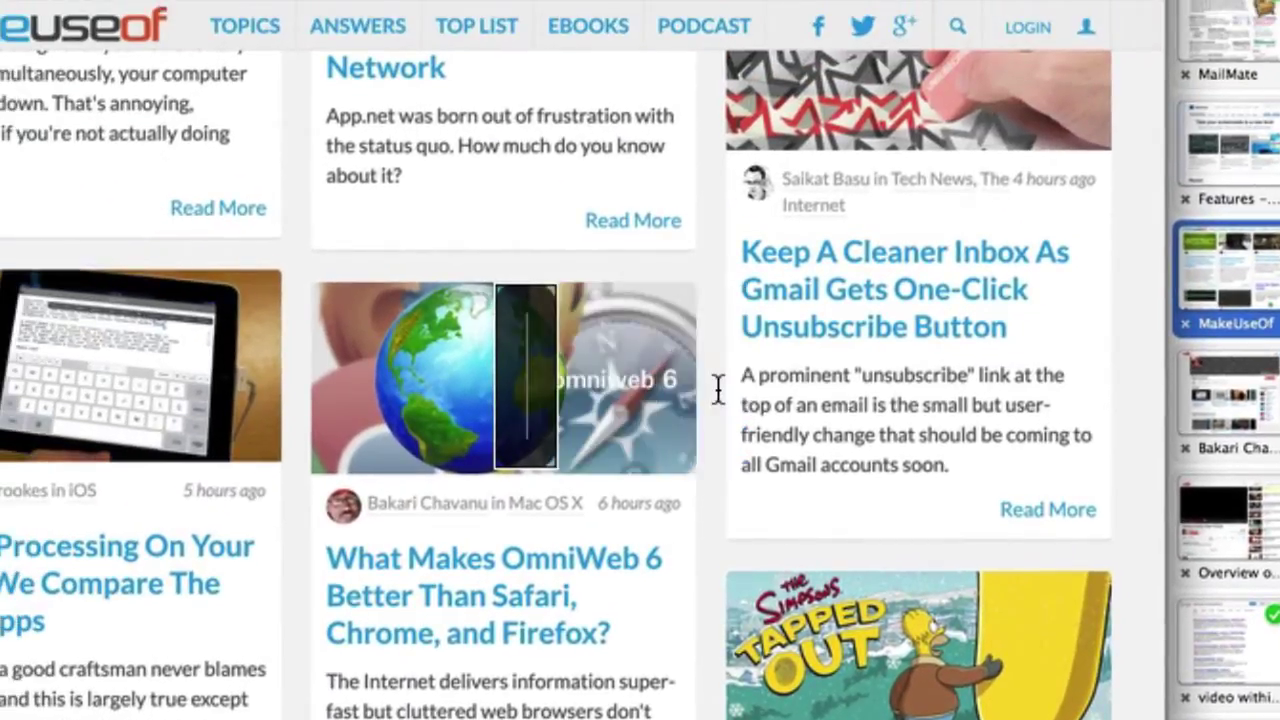
{"action": "type", "text": "MakeUseOf"}
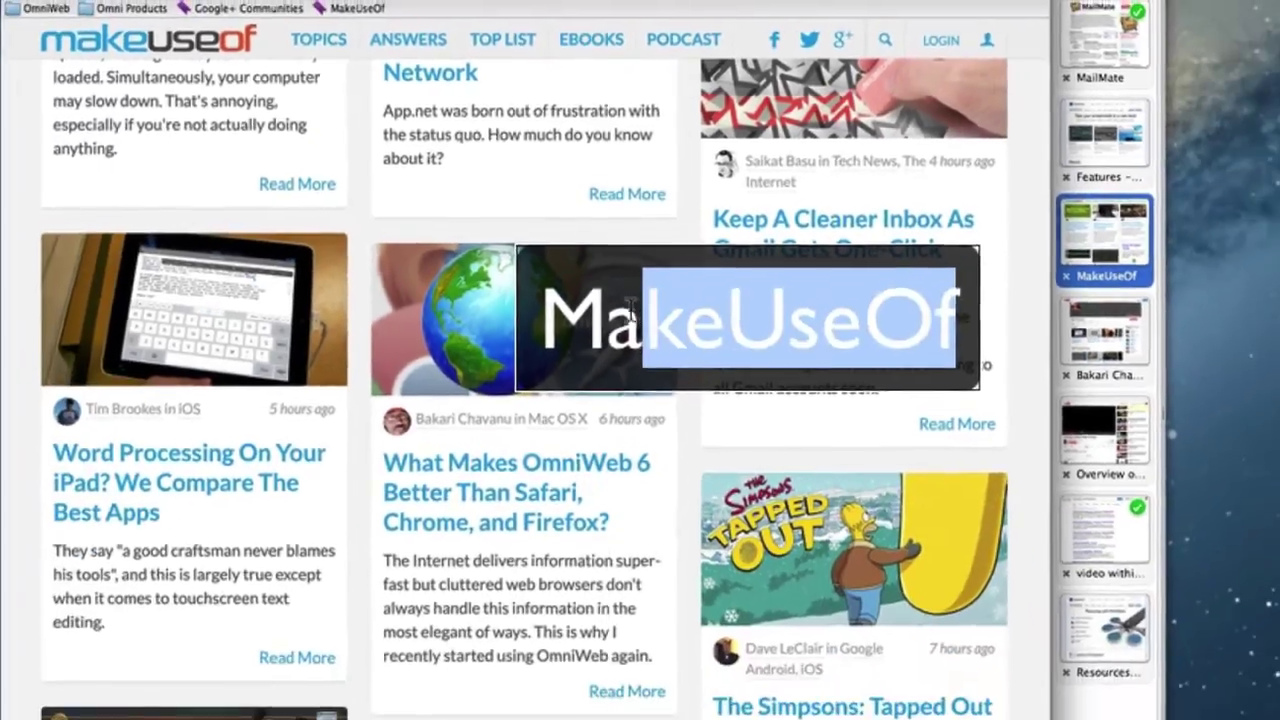
{"action": "double_click", "coordinate": [1013, 345]}
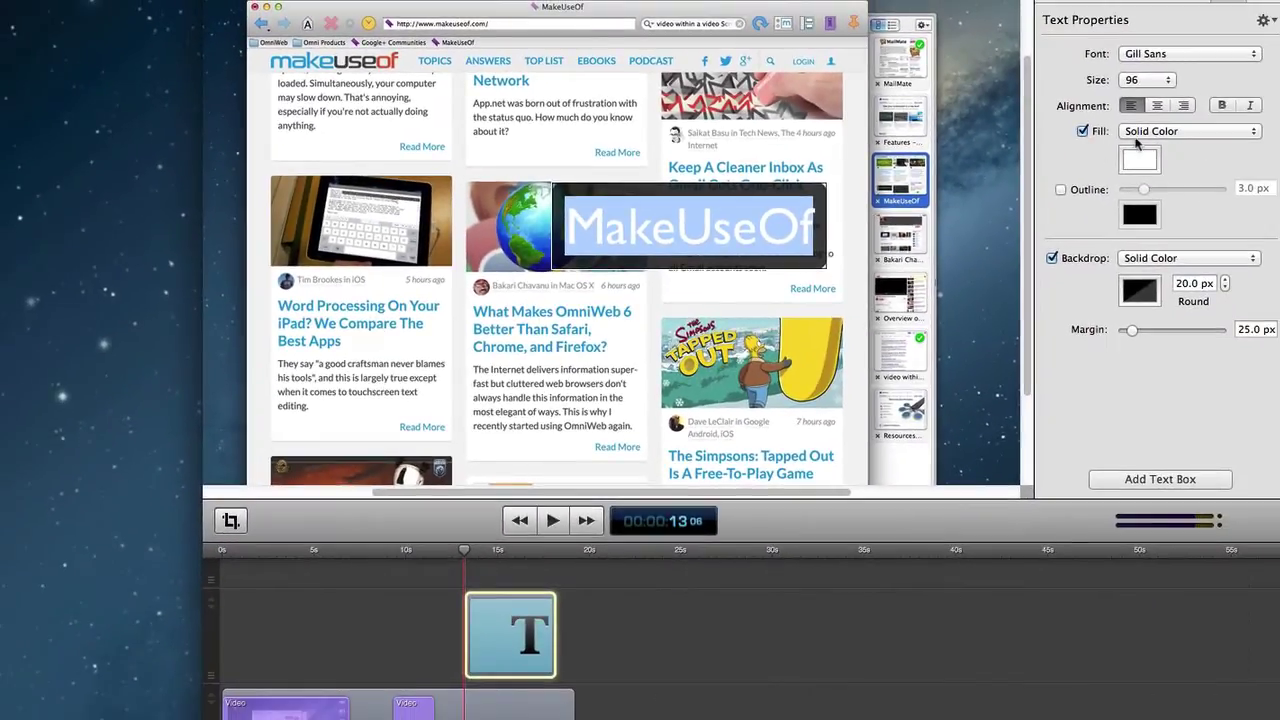
- Set the MakeUseOf text fill colour to Red
{"action": "left_click", "coordinate": [1136, 161]}
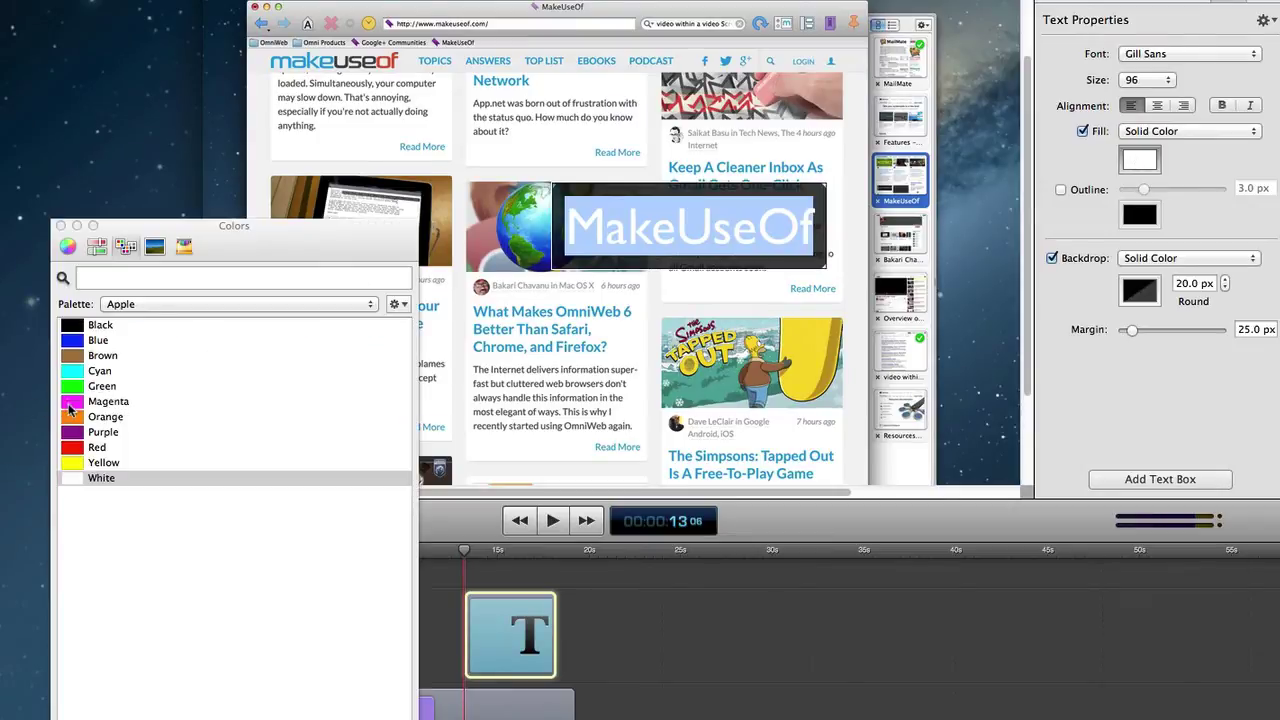
{"action": "left_click", "coordinate": [74, 448]}
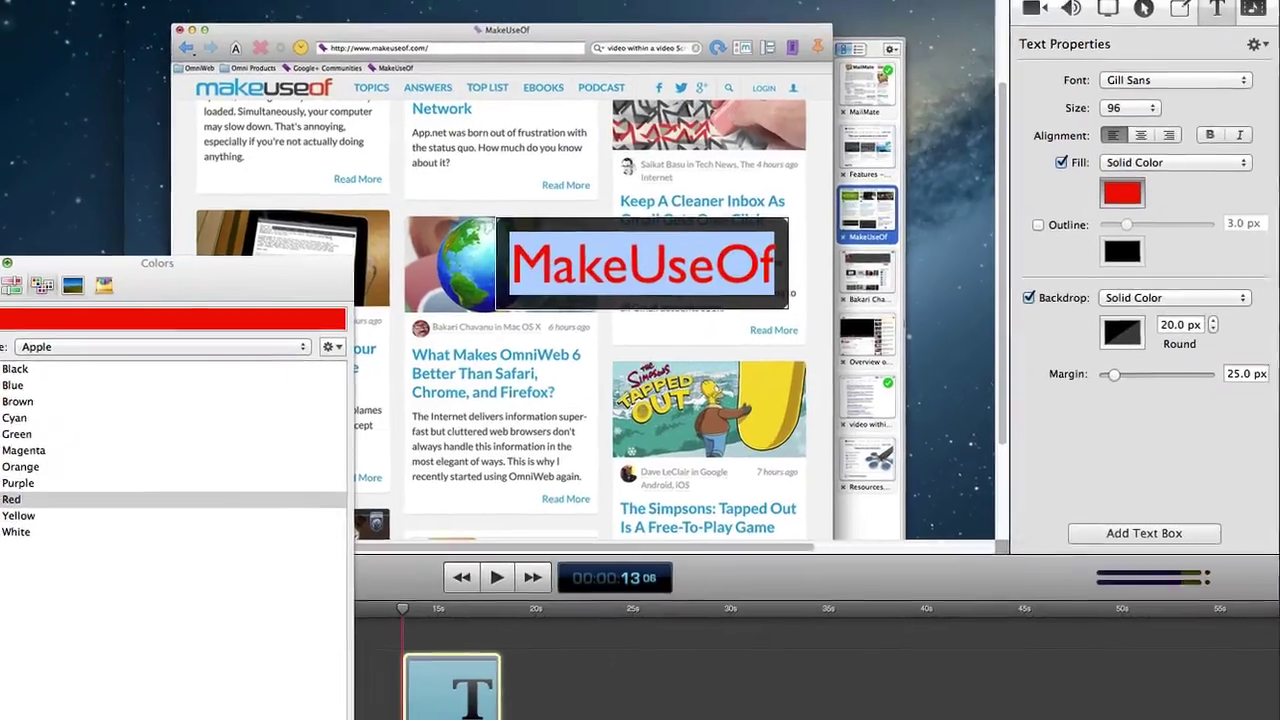
{"action": "left_click", "coordinate": [60, 226]}
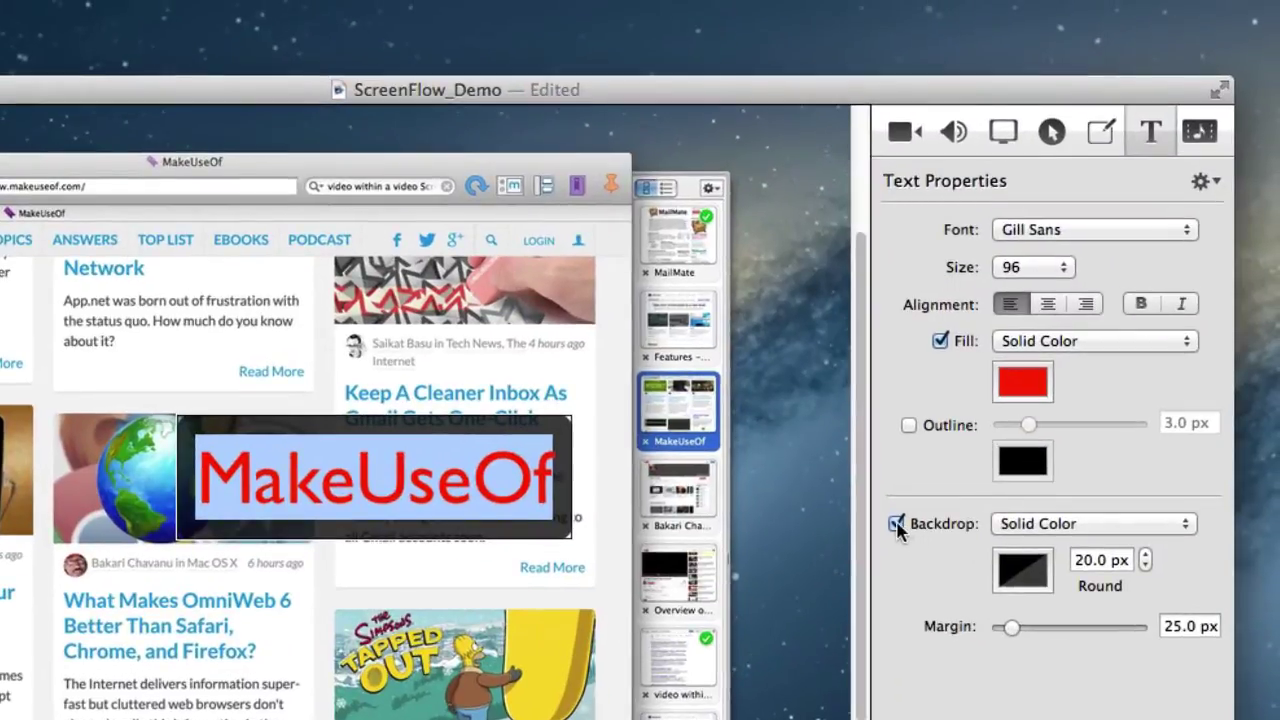
- Keep the dark backdrop behind the text and move the text box to the frame's centre-right
{"action": "left_click", "coordinate": [909, 502]}
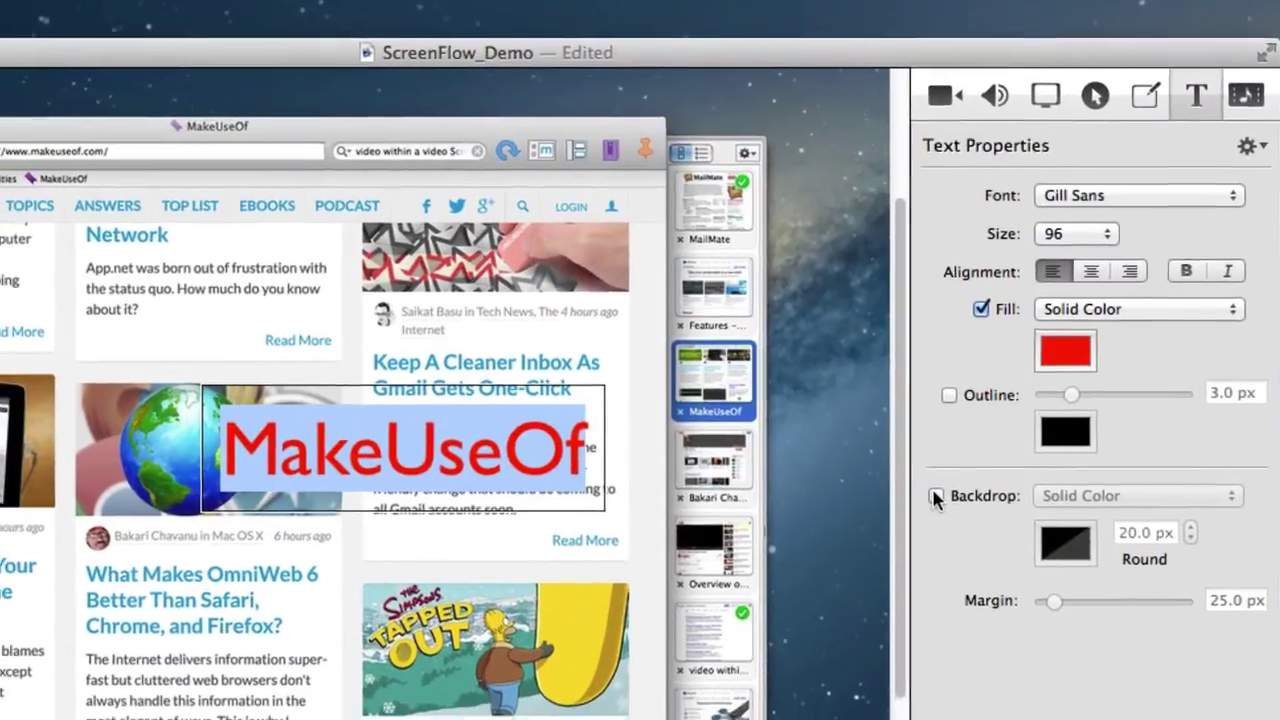
{"action": "left_click", "coordinate": [937, 497]}
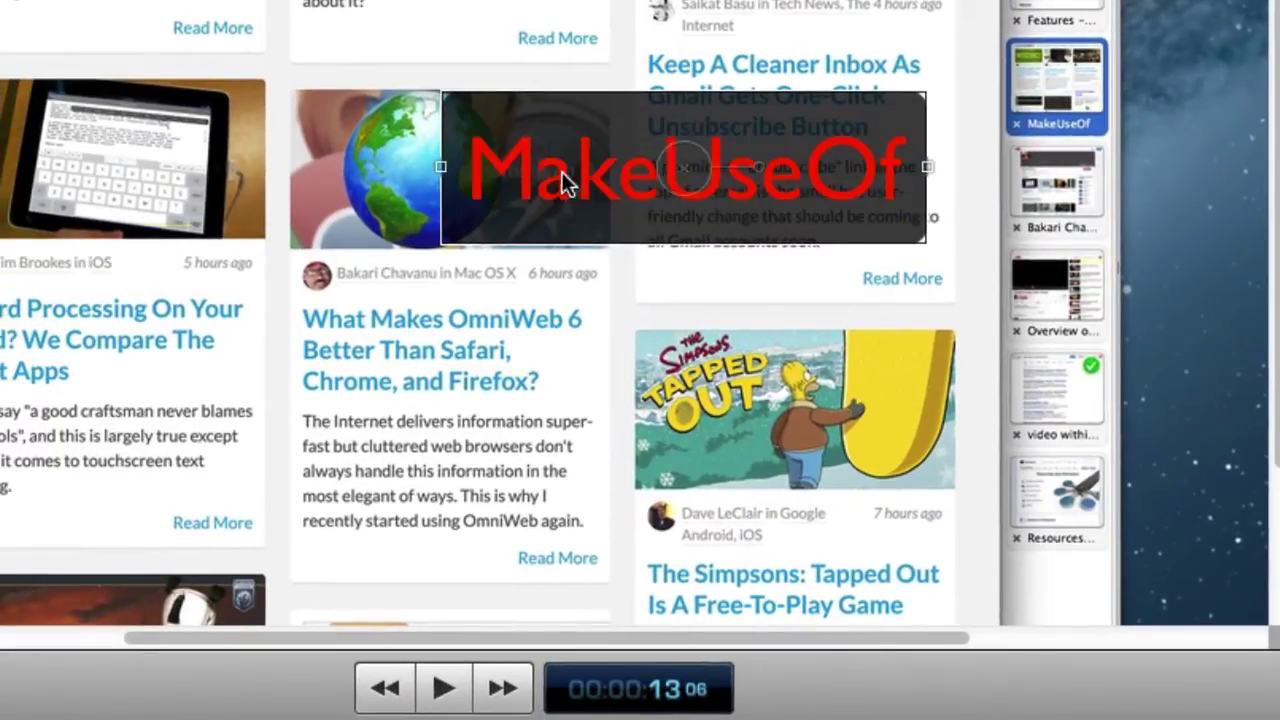
{"action": "left_click_drag", "start_coordinate": [563, 180], "coordinate": [505, 452]}
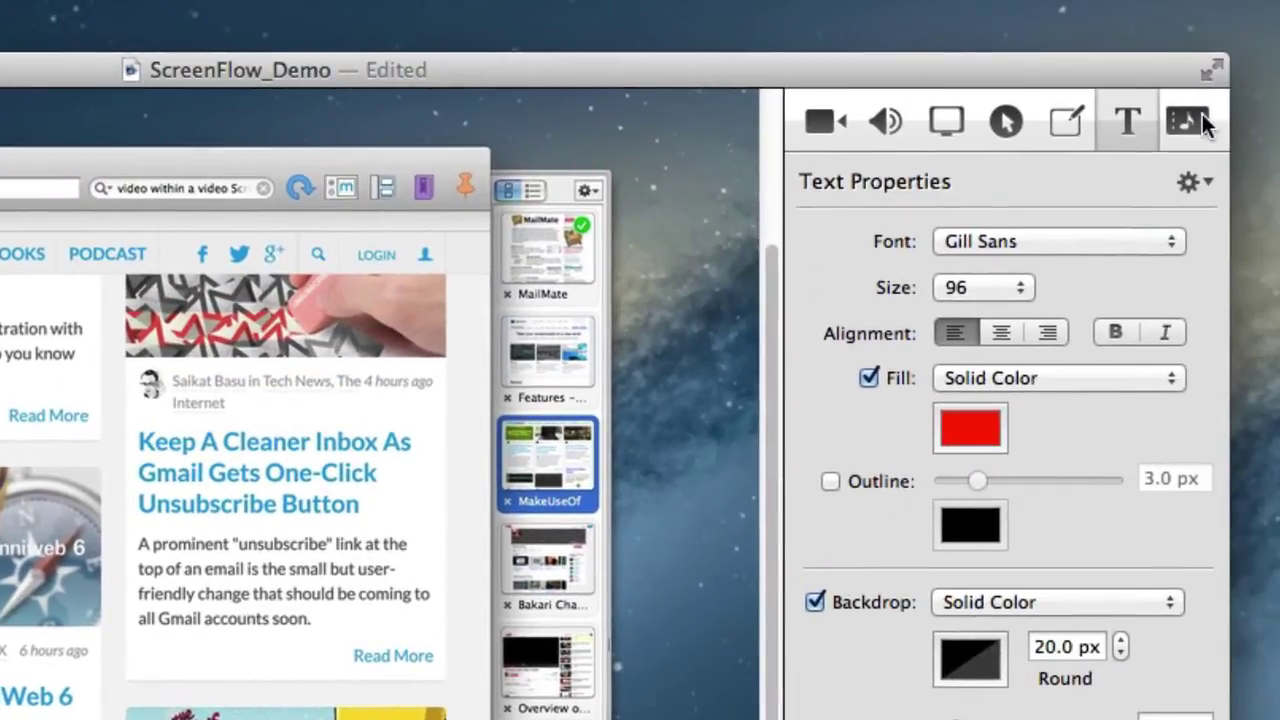
- Show the media library listing the screen recording and the Samson C01U audio
{"action": "left_click", "coordinate": [1188, 121]}
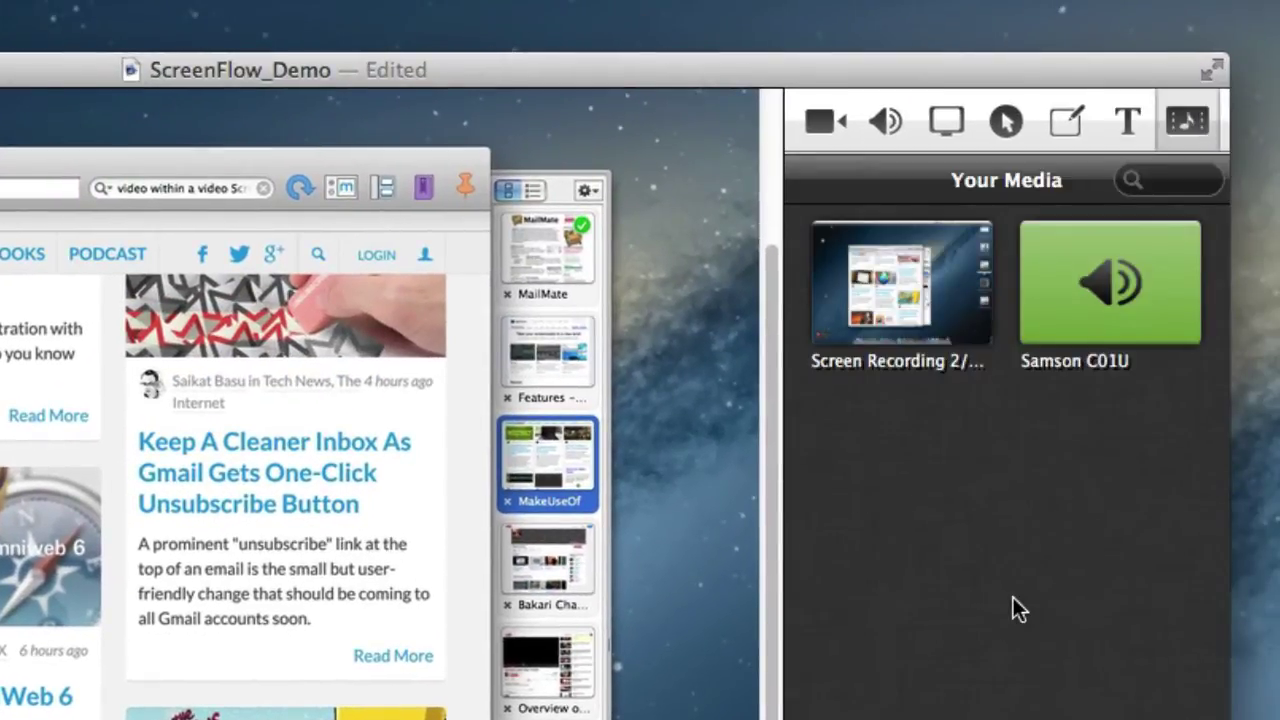